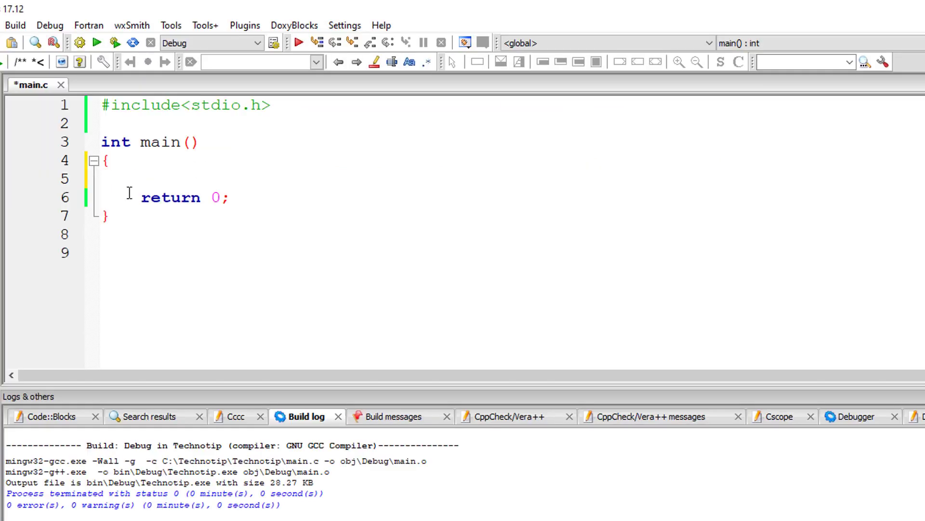
{"action": "type", "text": "int num;"}
Declare int num, printf a prompt for a positive or negative number, and scanf it into num
{"action": "key", "text": "Return"}
{"action": "key", "text": "Return"}
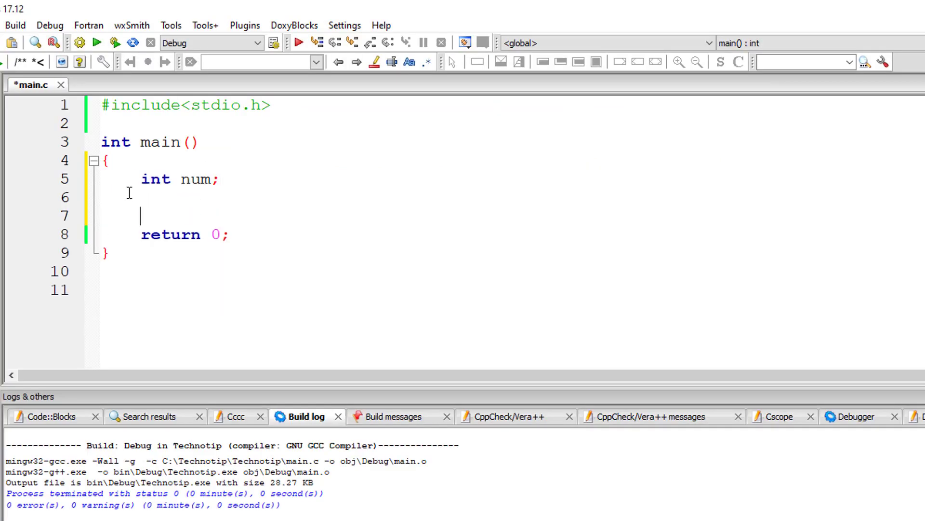
{"action": "key", "text": "Return"}
{"action": "key", "text": "Up"}
{"action": "type", "text": "print"}
{"action": "key", "text": "Return"}
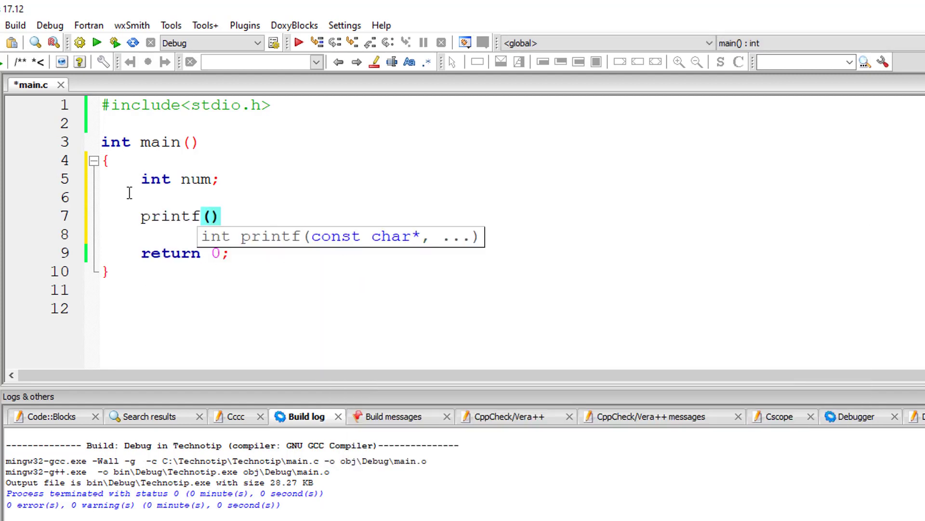
{"action": "type", "text": "\"Enter a p"}
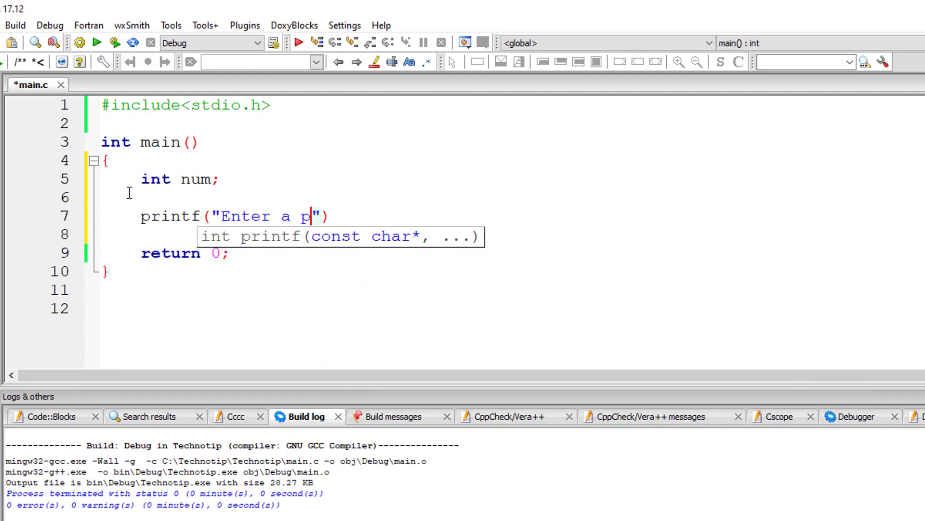
{"action": "type", "text": "ositive "}
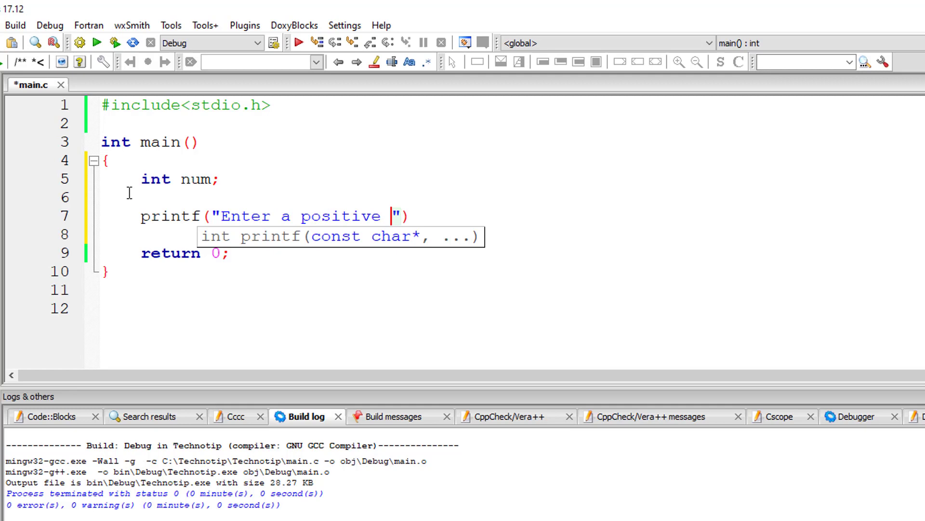
{"action": "type", "text": "or neg"}
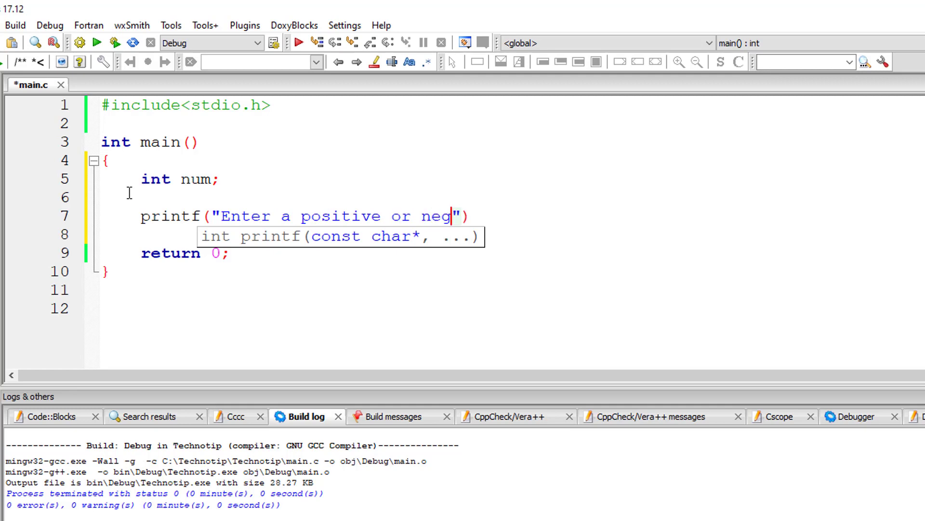
{"action": "type", "text": "atva"}
{"action": "key", "text": "BackSpace"}
{"action": "key", "text": "BackSpace"}
{"action": "key", "text": "BackSpace"}
{"action": "type", "text": "i"}
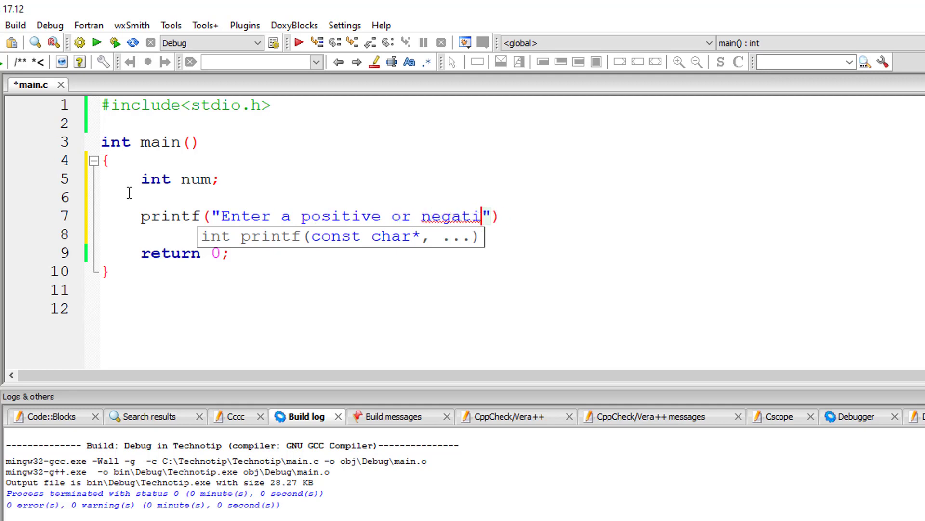
{"action": "type", "text": "ve number\\"}
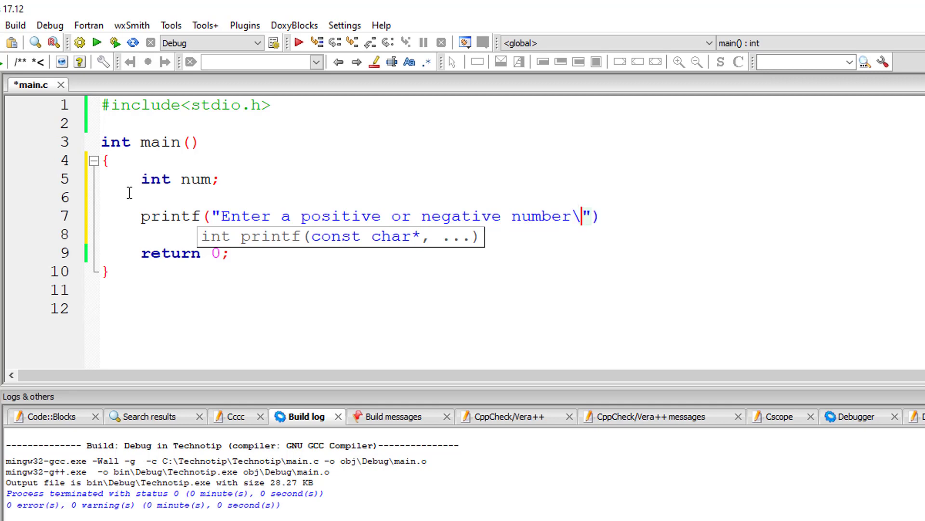
{"action": "type", "text": "n\");"}
{"action": "key", "text": "Return"}
{"action": "type", "text": "scanf("}
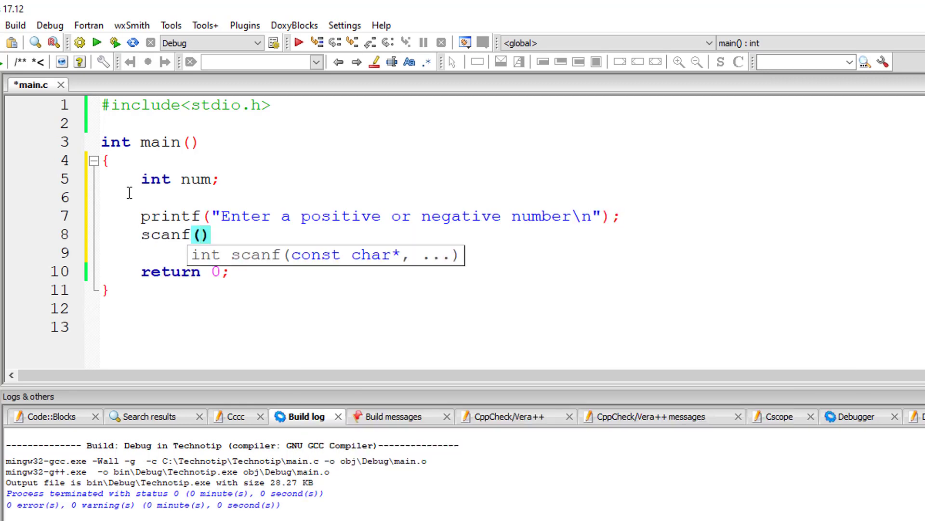
{"action": "type", "text": "\"%d\""}
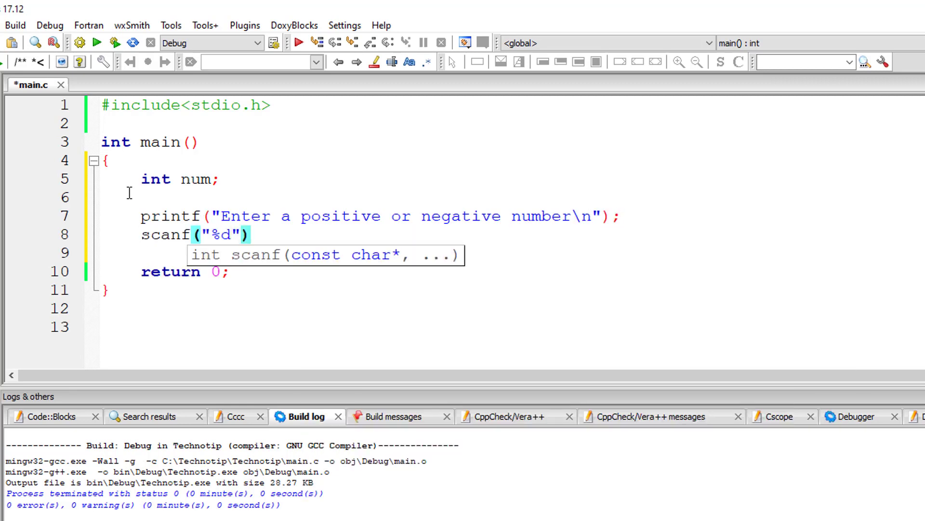
{"action": "type", "text": ", &num);"}
Add printf("Absolute Value of %d is %d\n", num, abs(num)); and save main.c
{"action": "key", "text": "Return"}
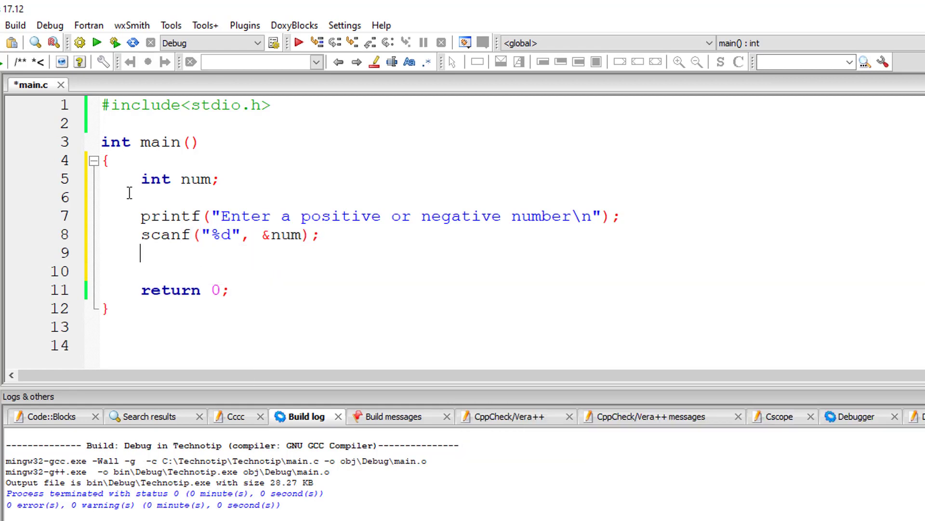
{"action": "key", "text": "Return"}
{"action": "type", "text": "pri"}
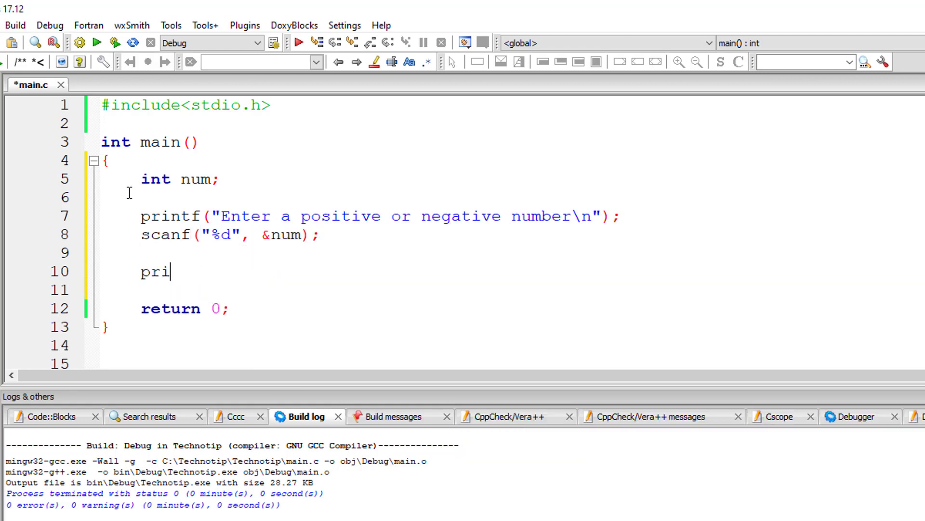
{"action": "type", "text": "ntf(\"Abso"}
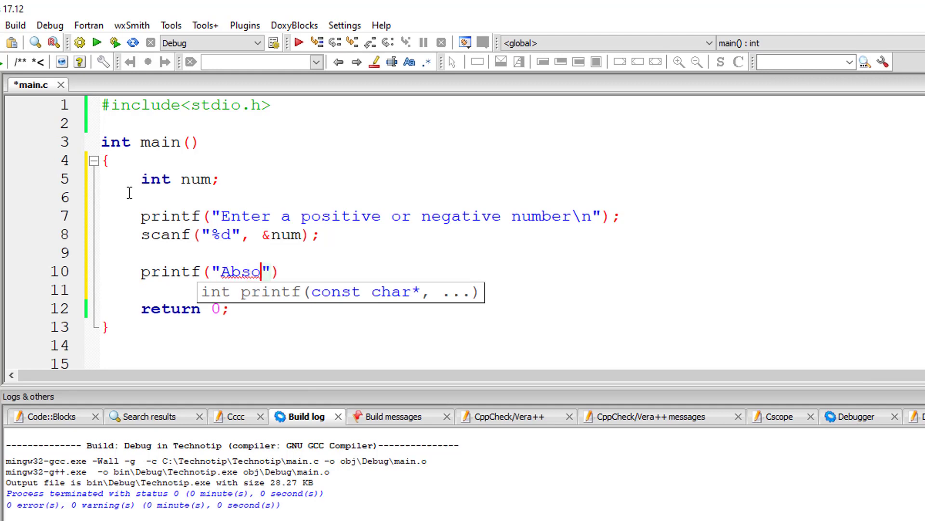
{"action": "type", "text": "lute Value"}
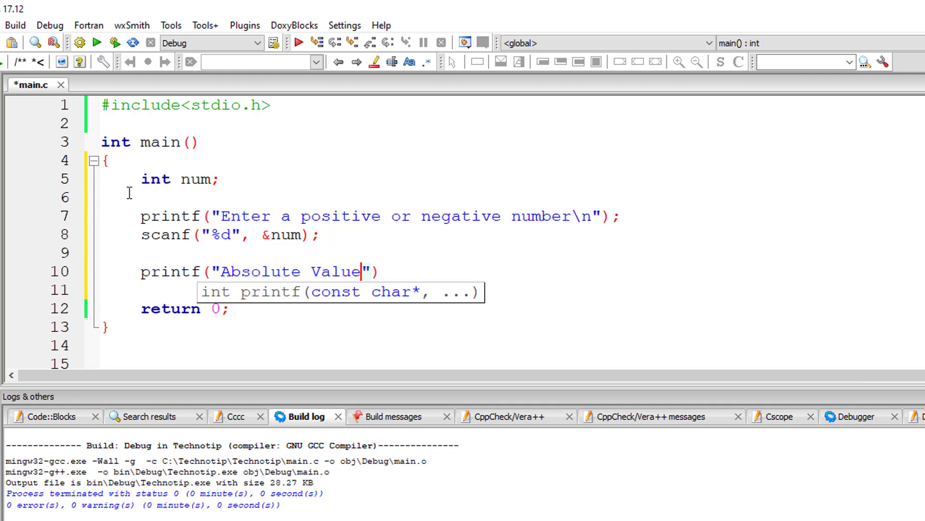
{"action": "type", "text": " of "}
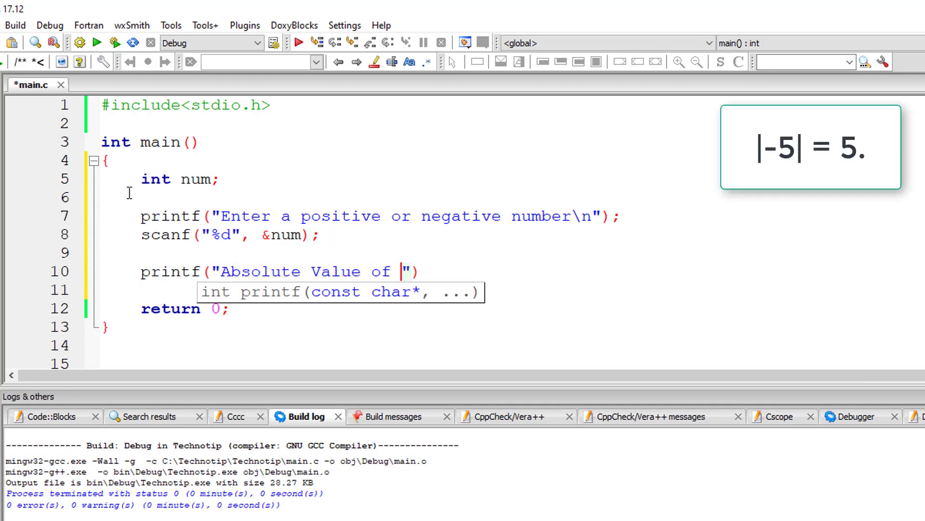
{"action": "type", "text": "%d "}
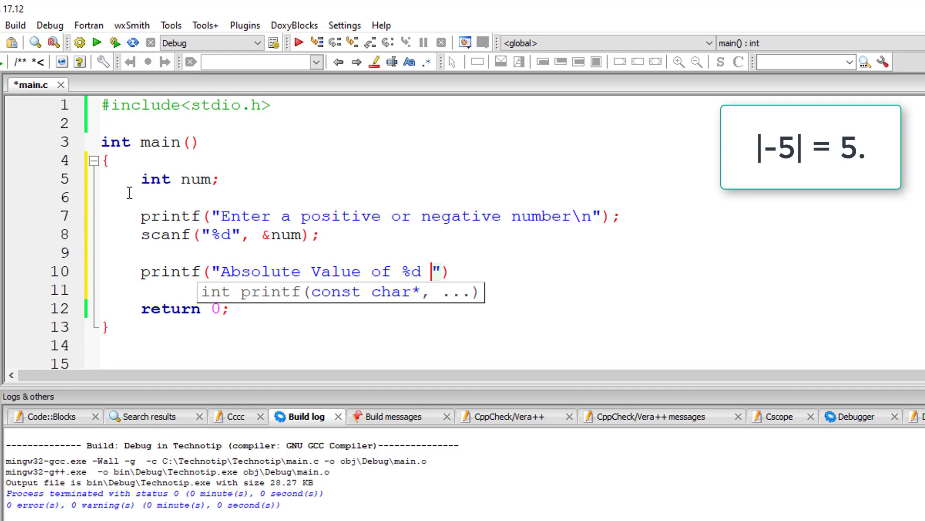
{"action": "type", "text": "is %d"}
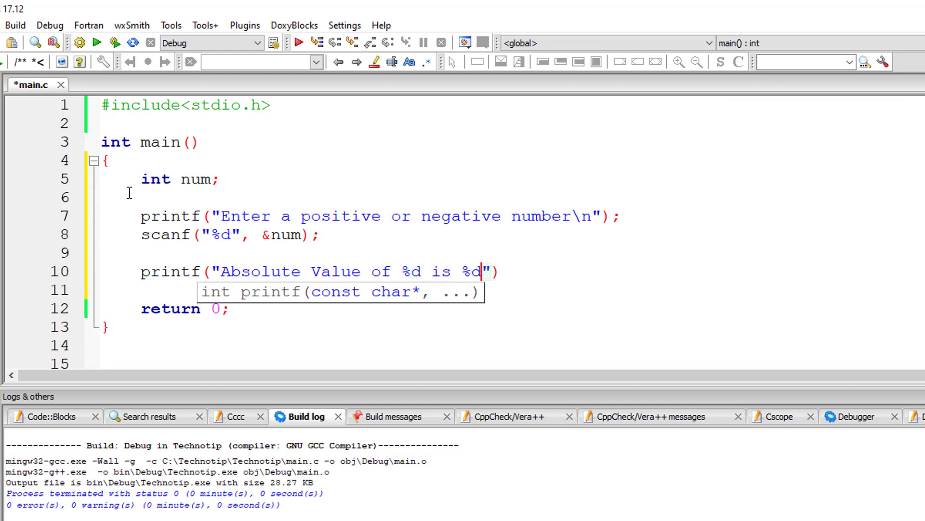
{"action": "type", "text": " \", "}
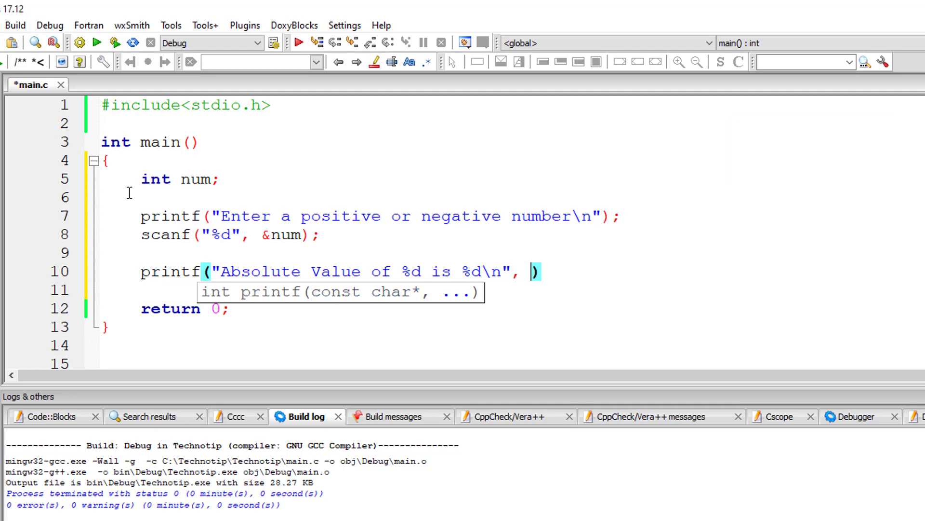
{"action": "type", "text": "num, abs"}
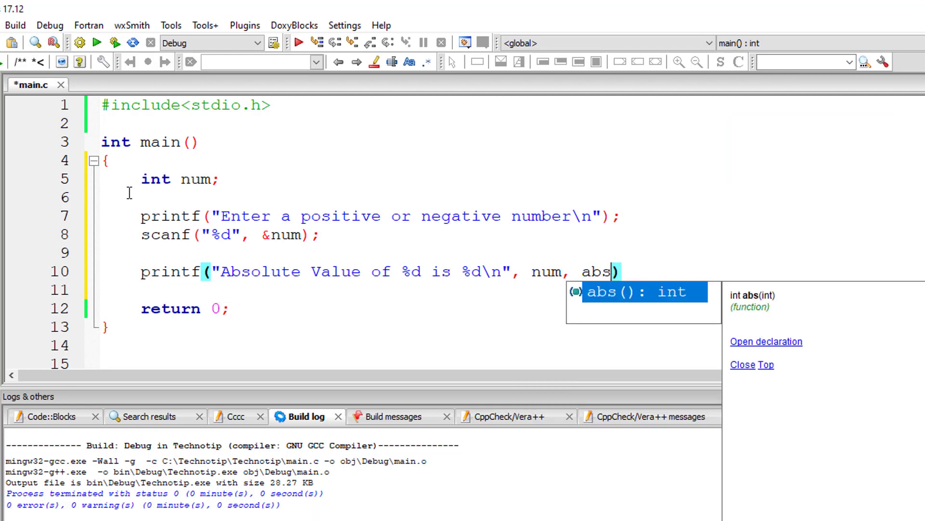
{"action": "type", "text": "()"}
{"action": "key", "text": "Left"}
{"action": "key", "text": "Left"}
{"action": "type", "text": "nu"}
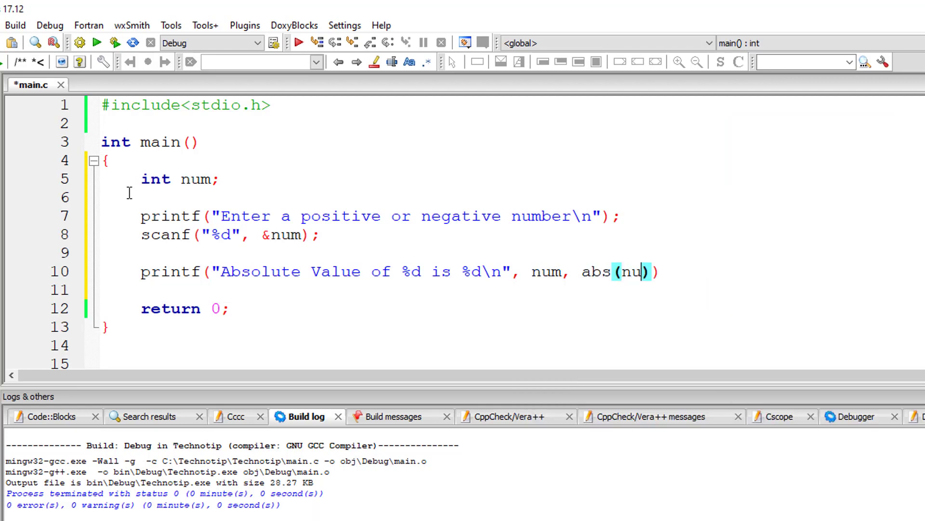
{"action": "type", "text": "m"}
{"action": "key", "text": "End"}
{"action": "type", "text": ";"}
Build, then add #include<stdlib.h> below stdio.h to fix the abs warning and save main.c
{"action": "key", "text": "ctrl+F9"}
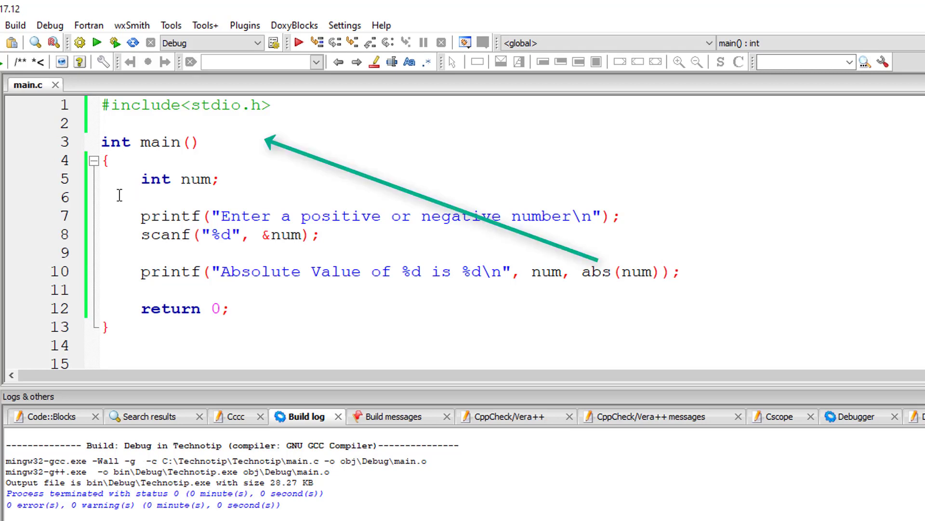
{"action": "left_click", "coordinate": [244, 122]}
{"action": "type", "text": "#ins"}
{"action": "key", "text": "BackSpace"}
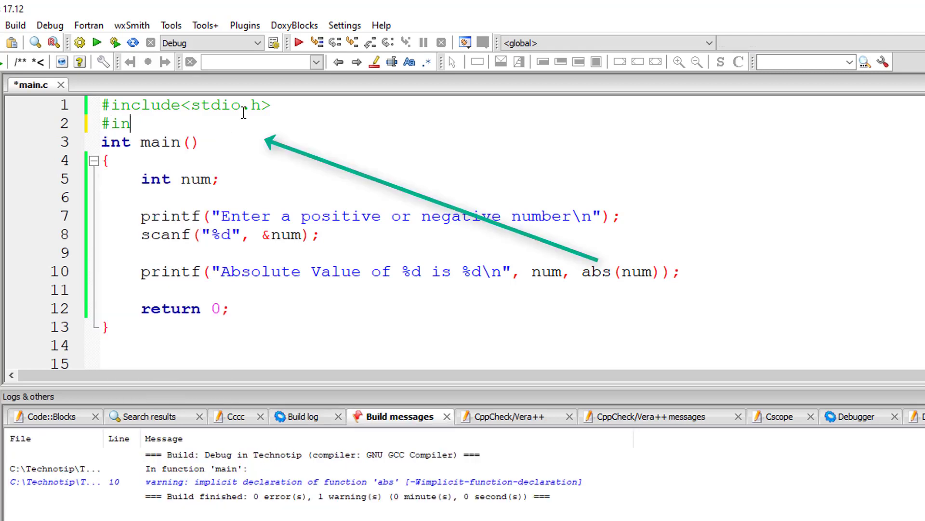
{"action": "type", "text": "clude<"}
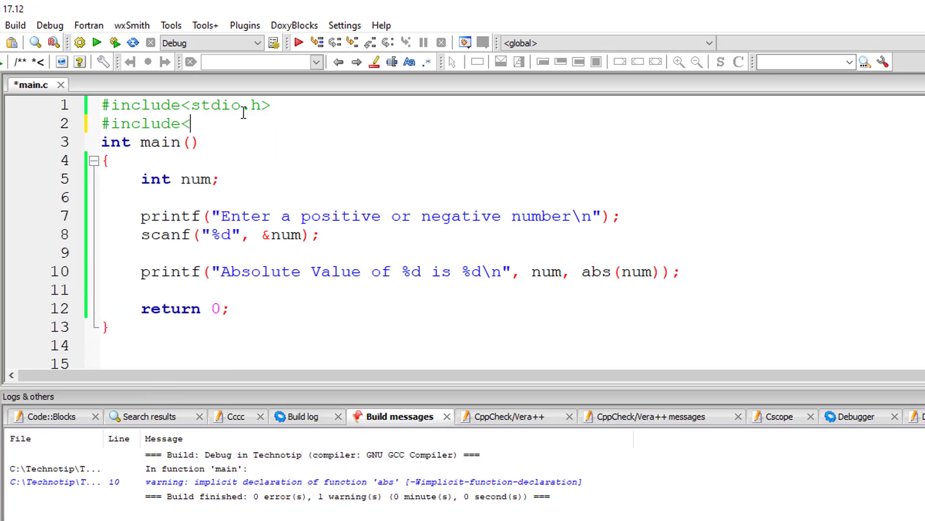
{"action": "type", "text": "stdli"}
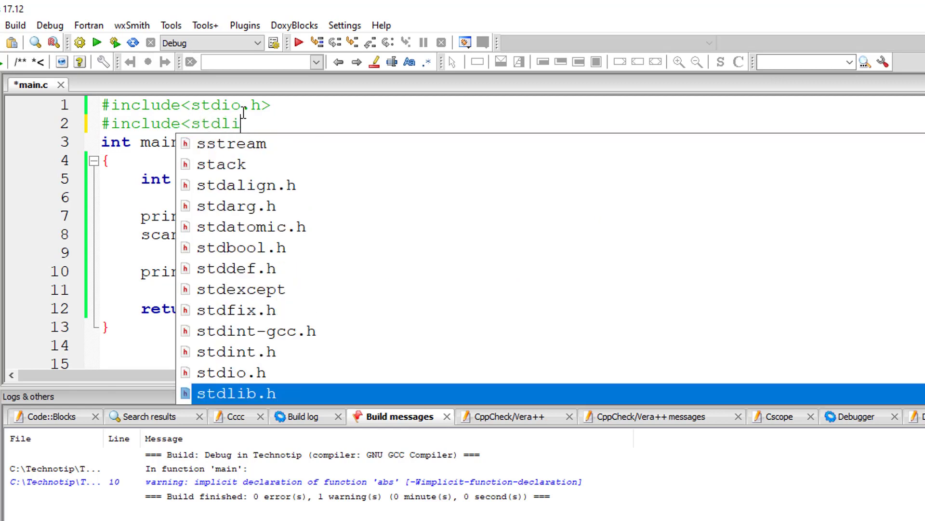
{"action": "type", "text": "b.h>"}
{"action": "key", "text": "ctrl+s"}
{"action": "key", "text": "Return"}
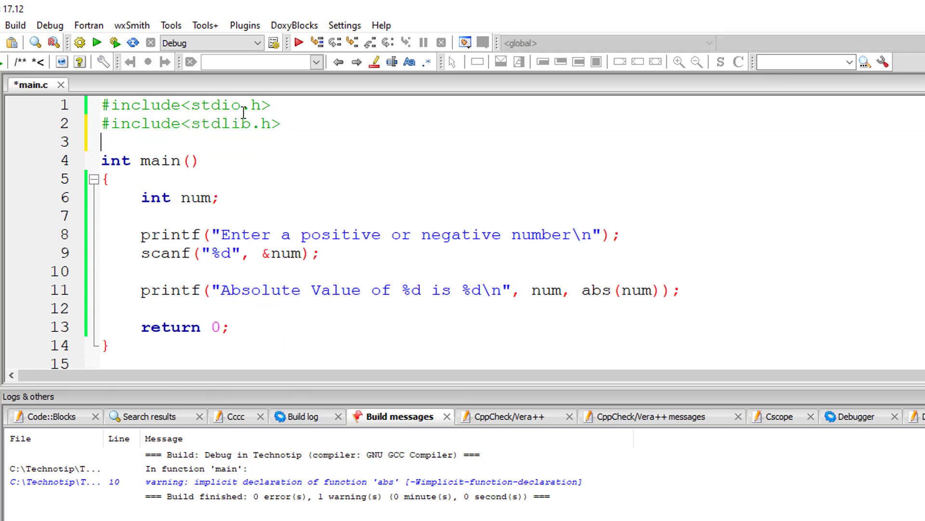
{"action": "key", "text": "ctrl+s"}
Rebuild and run the program with input -2, getting absolute value 2
{"action": "left_click", "coordinate": [80, 42]}
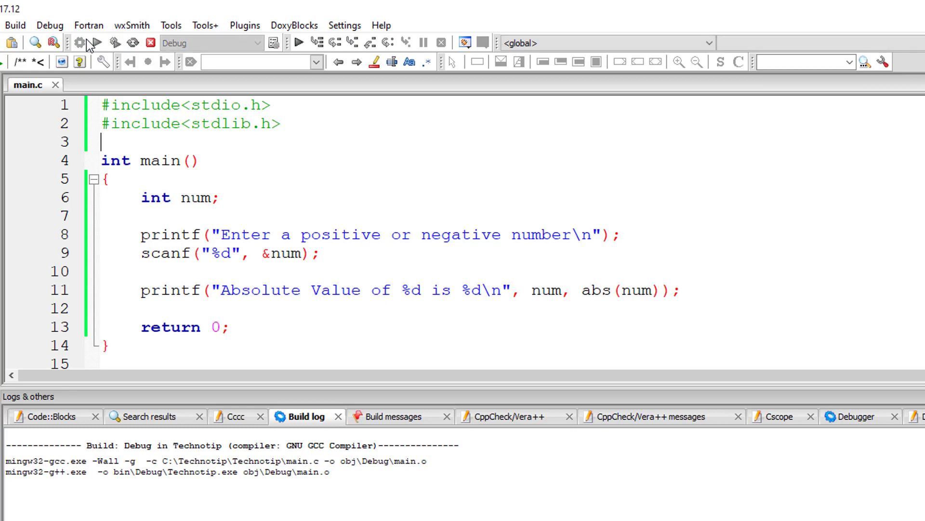
{"action": "left_click", "coordinate": [97, 44]}
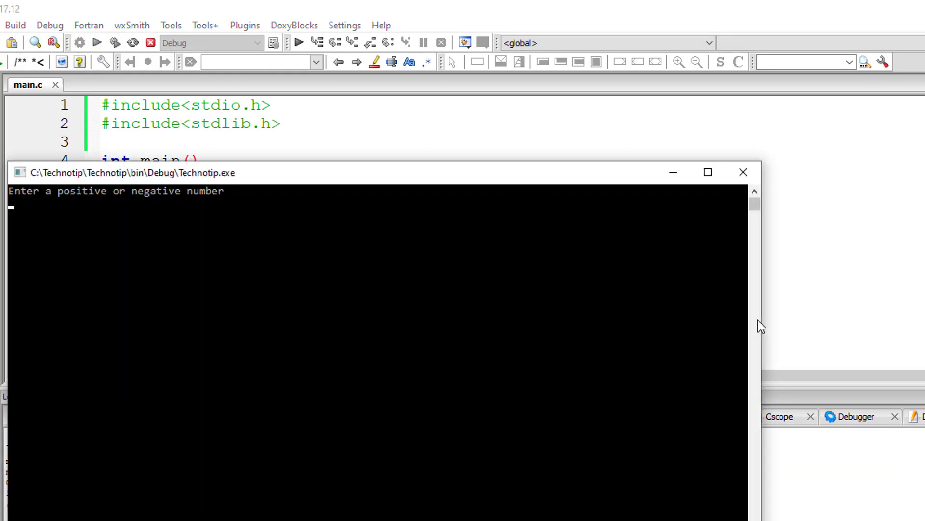
{"action": "type", "text": "-2"}
{"action": "key", "text": "Return"}
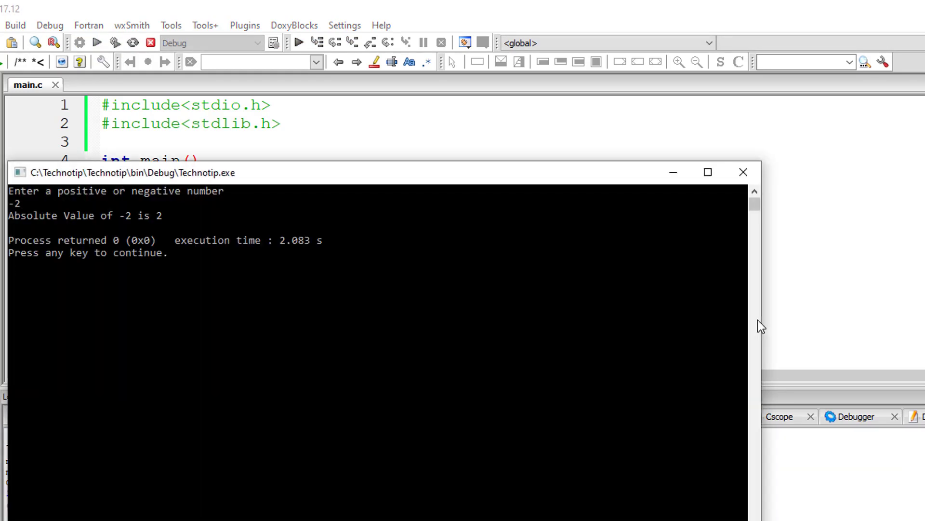
{"action": "left_click", "coordinate": [744, 172]}
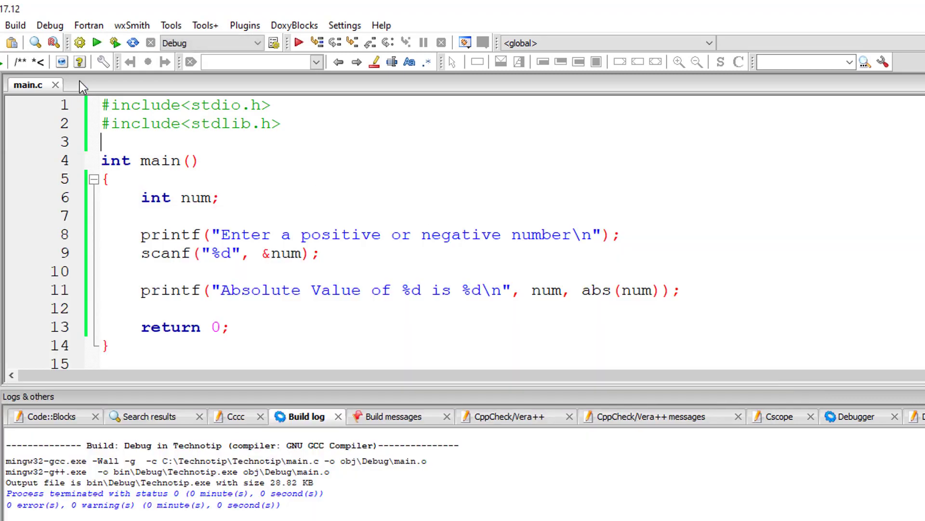
Run the program again with input 2, getting absolute value 2
{"action": "left_click", "coordinate": [97, 44]}
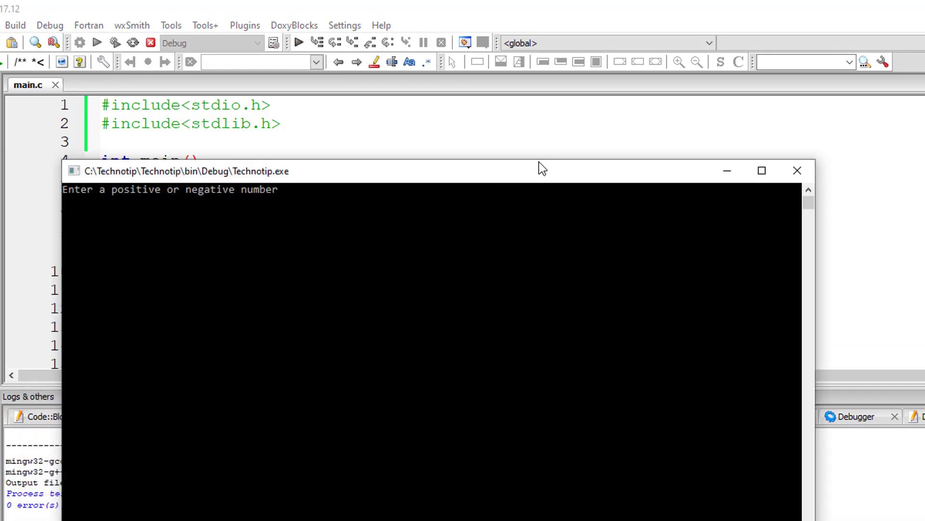
{"action": "type", "text": "2"}
{"action": "key", "text": "Return"}
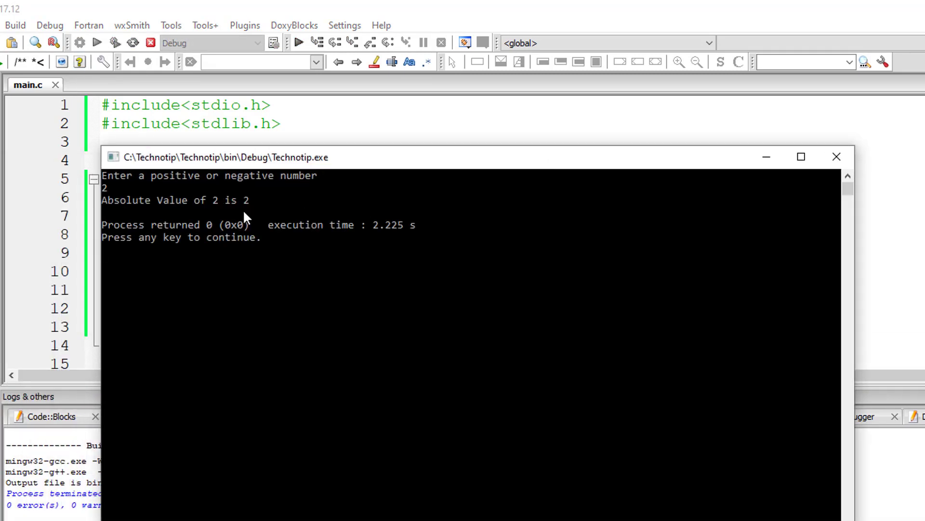
{"action": "left_click", "coordinate": [839, 159]}
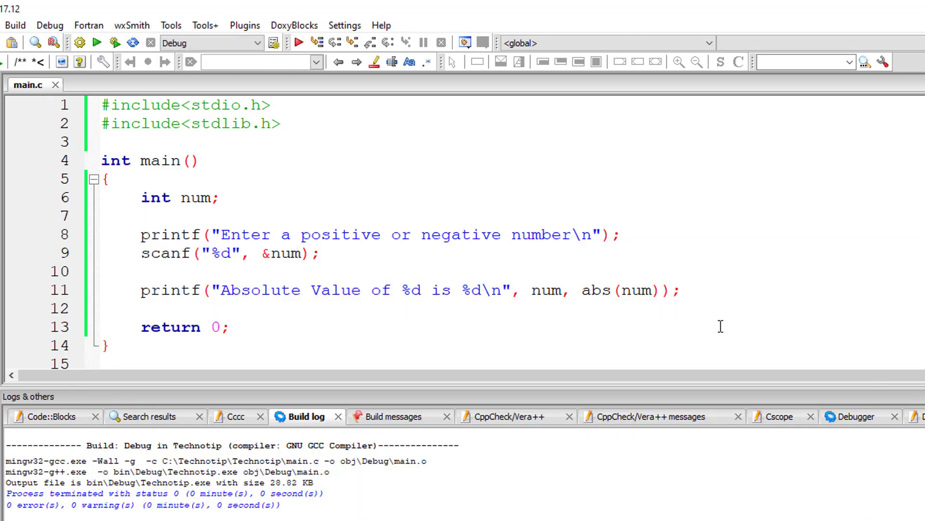